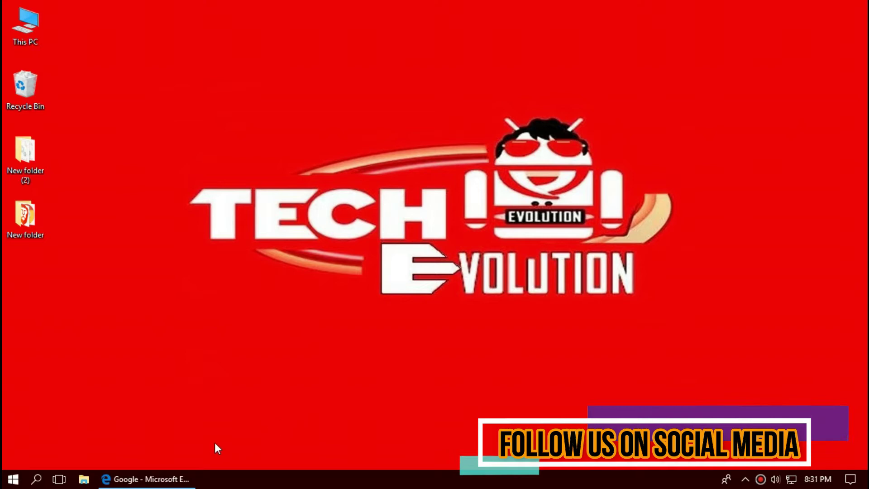
# Step: Run the Google search for x3daudio1_5.dll and open the DLL-files.com X3DAUDIO1_5.DLL result
pyautogui.click(162, 481)
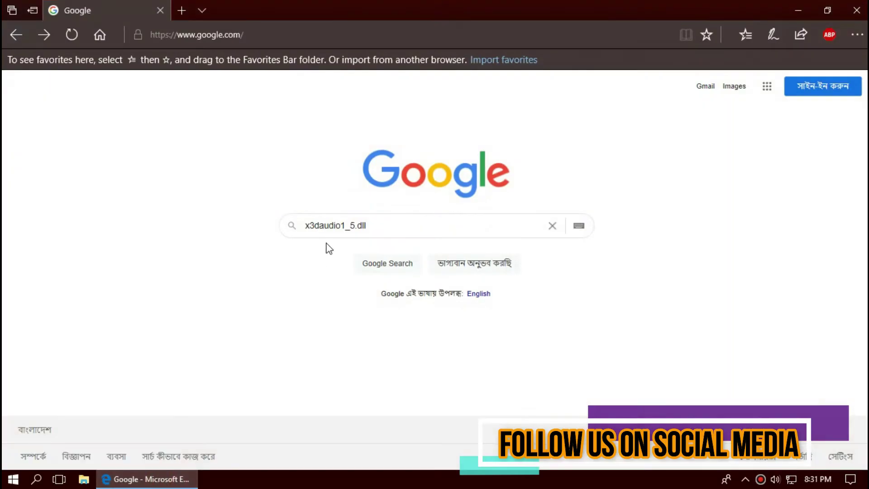
pyautogui.click(381, 222)
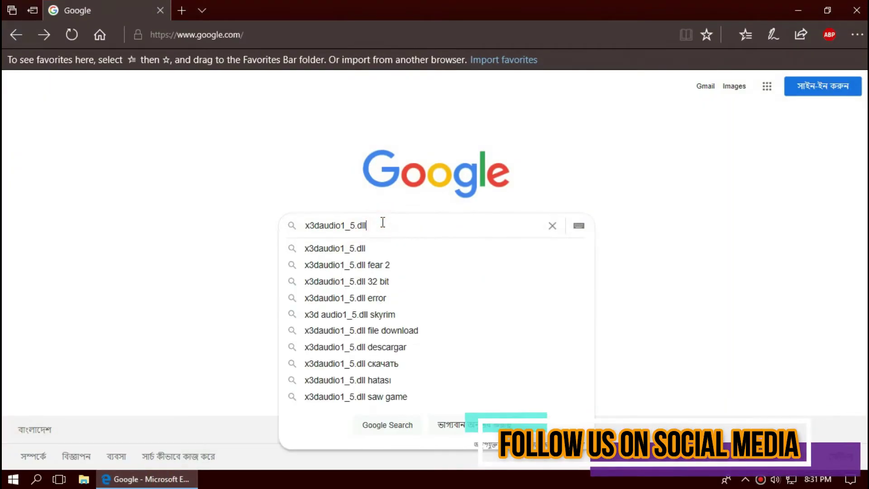
pyautogui.press('Return')
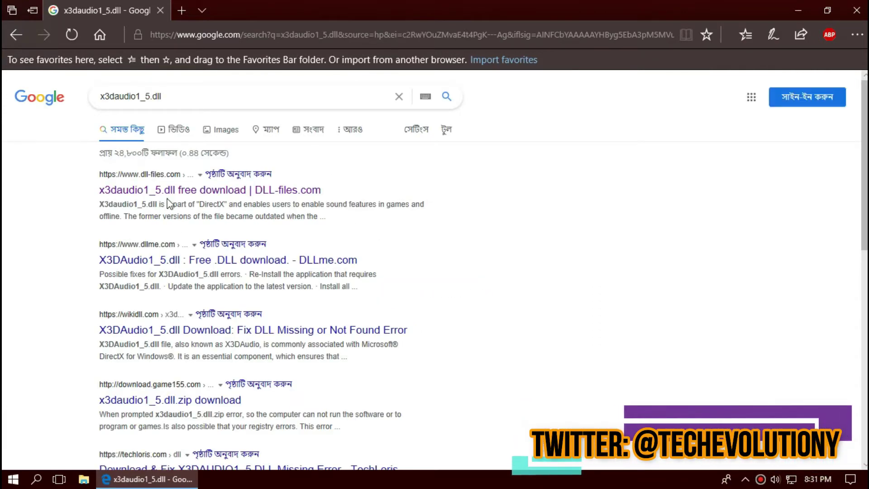
pyautogui.scroll(-4, 207, 287)
pyautogui.scroll(4, 186, 308)
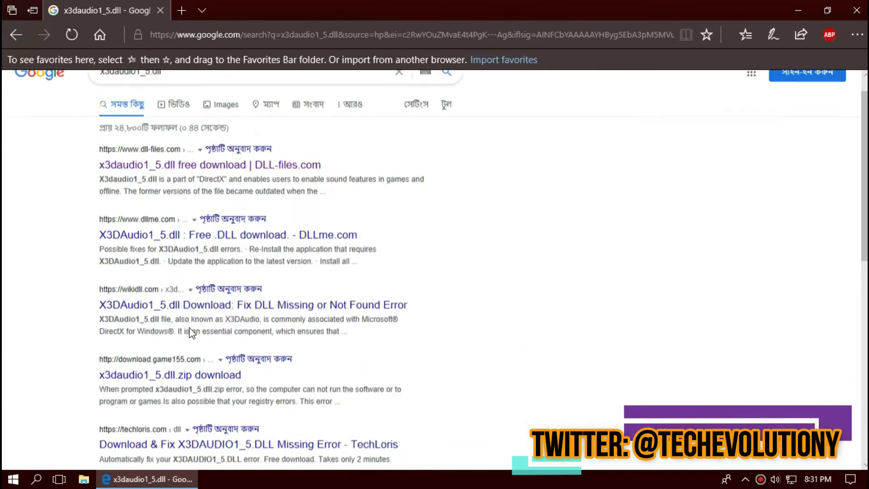
pyautogui.click(137, 195)
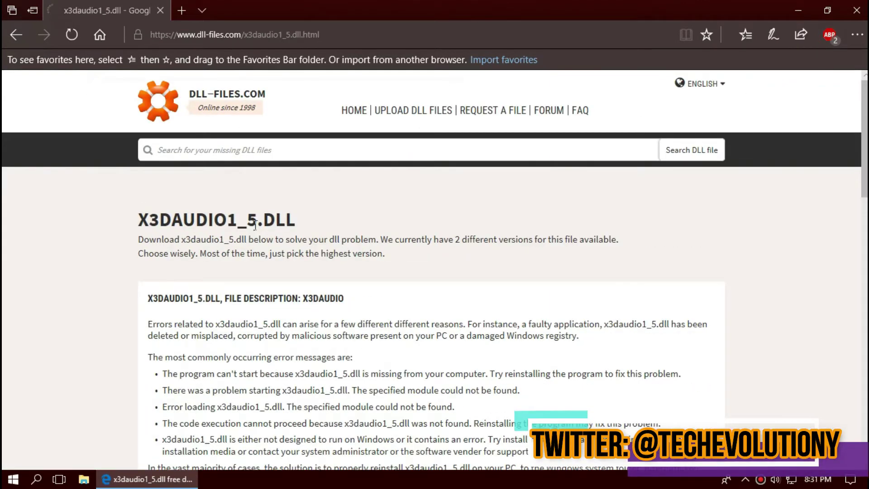
# Step: In the version table, compare the 32-bit (22.8 kb) and 64-bit (25.3 kb) 9.25.1476.0 entries
pyautogui.click(293, 34)
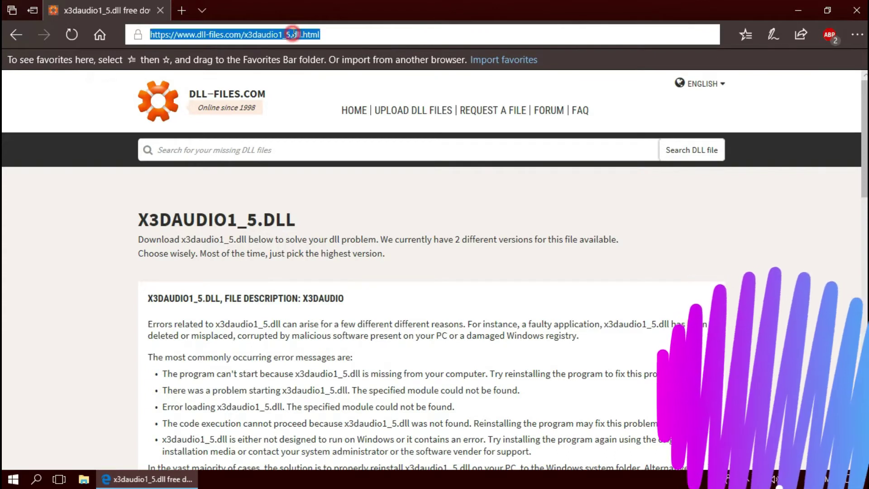
pyautogui.scroll(-10, 311, 235)
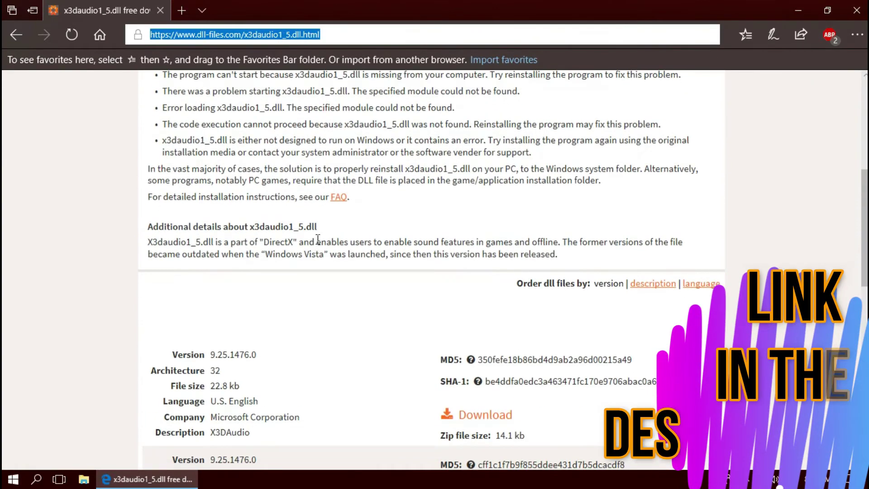
pyautogui.click(223, 247)
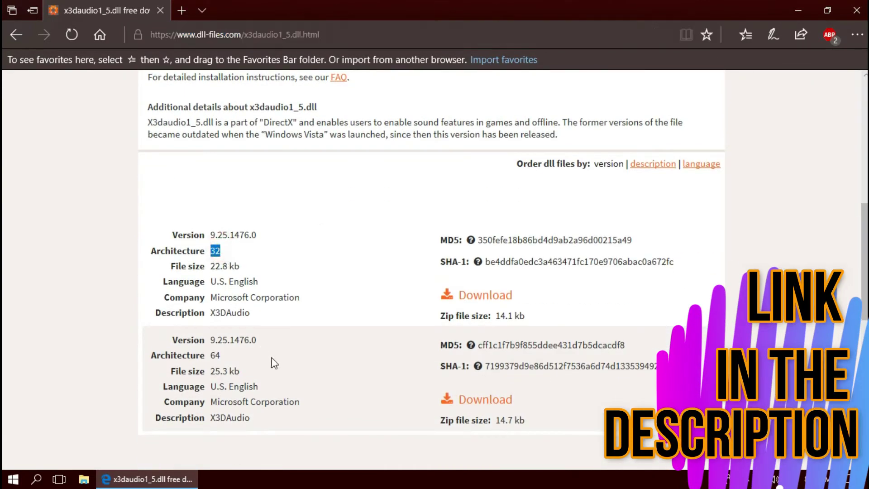
pyautogui.doubleClick(219, 356)
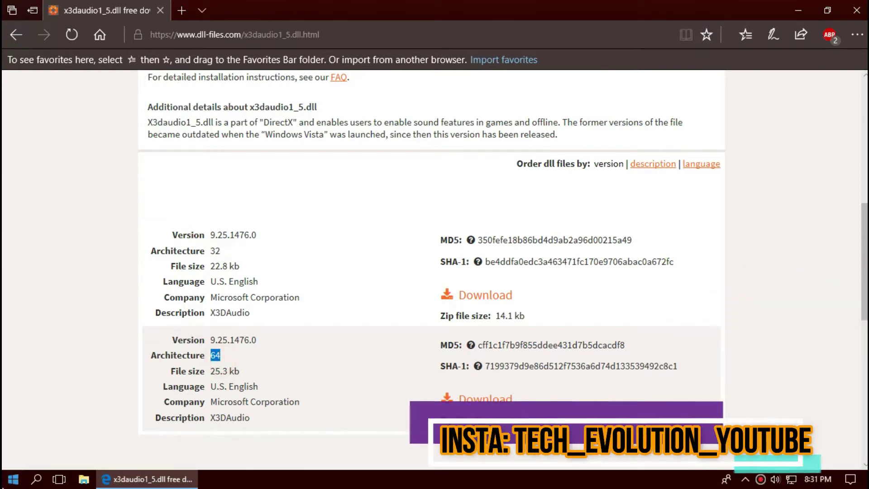
pyautogui.press('super')
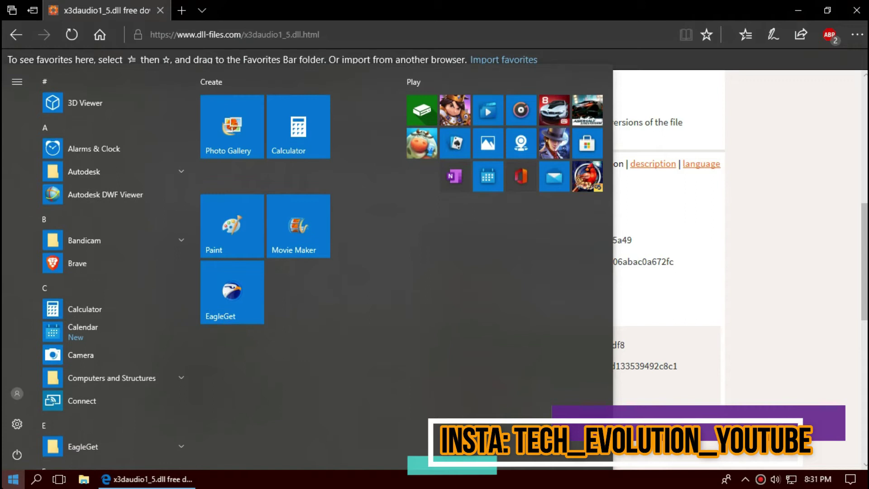
pyautogui.press('super+s')
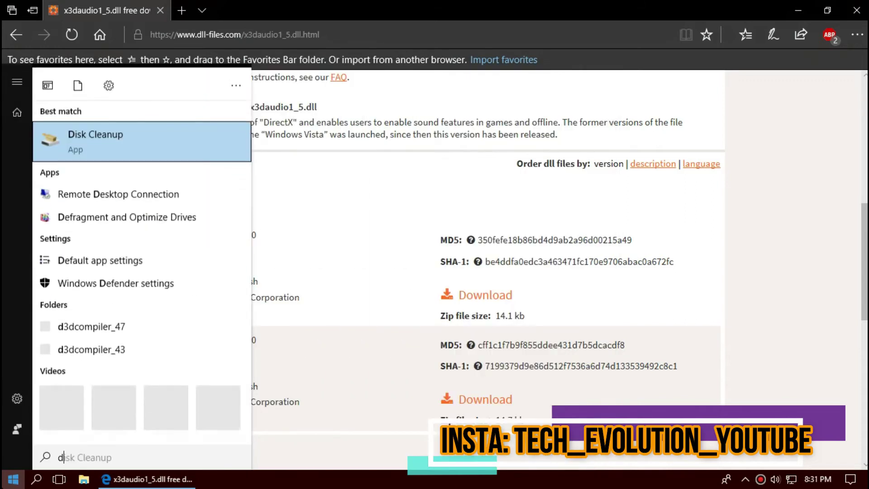
pyautogui.write('syst')
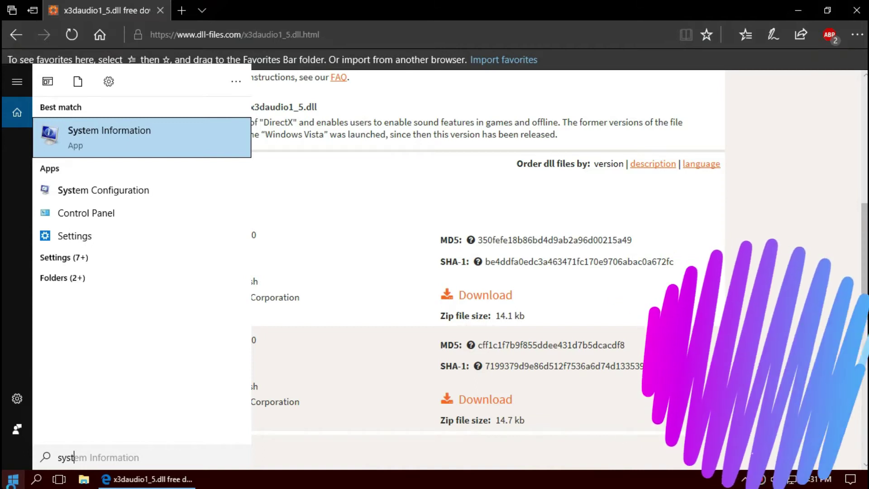
pyautogui.press('Return')
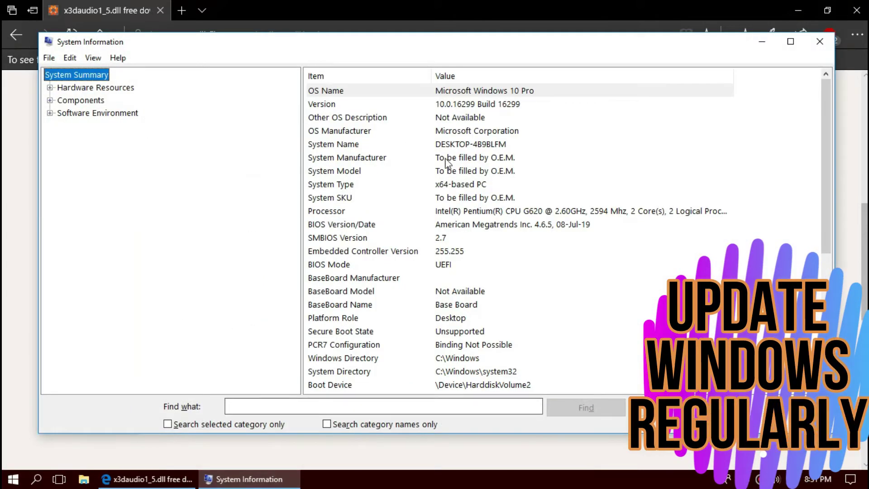
pyautogui.click(450, 186)
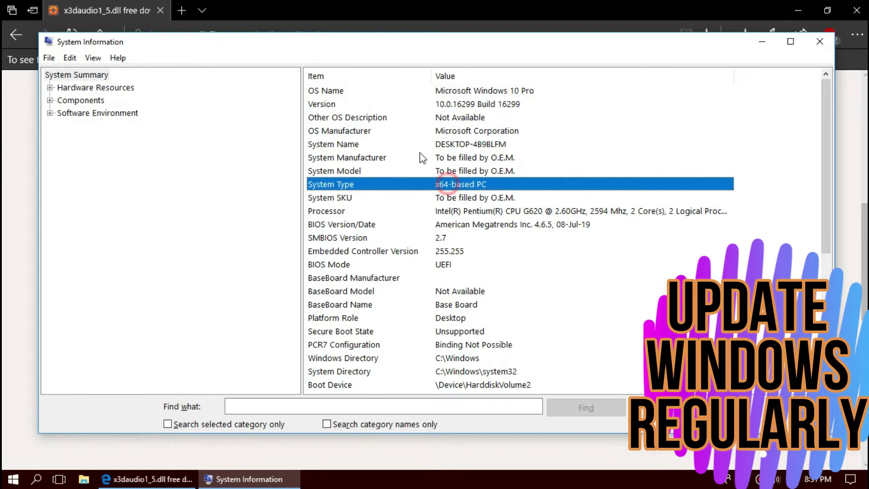
pyautogui.click(820, 45)
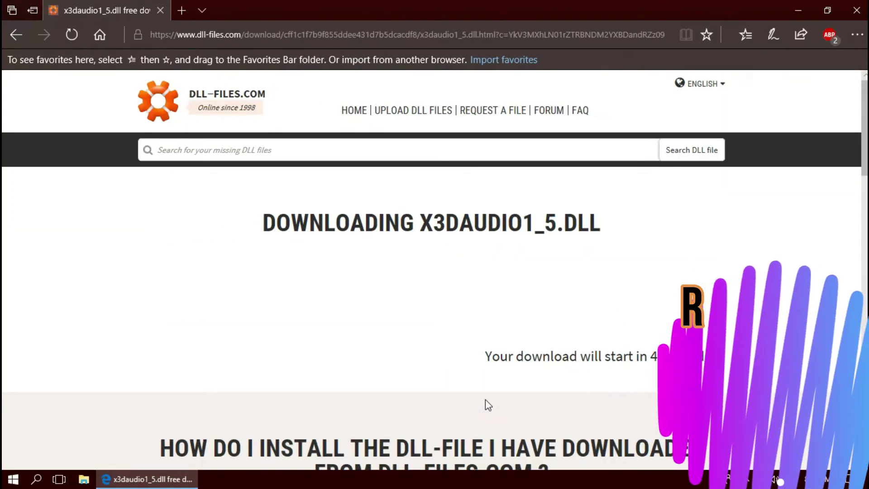
# Step: Read the install steps and open the downloaded x3daudio1_5.zip (14.4 KB) in WinRAR
pyautogui.scroll(-5, 485, 399)
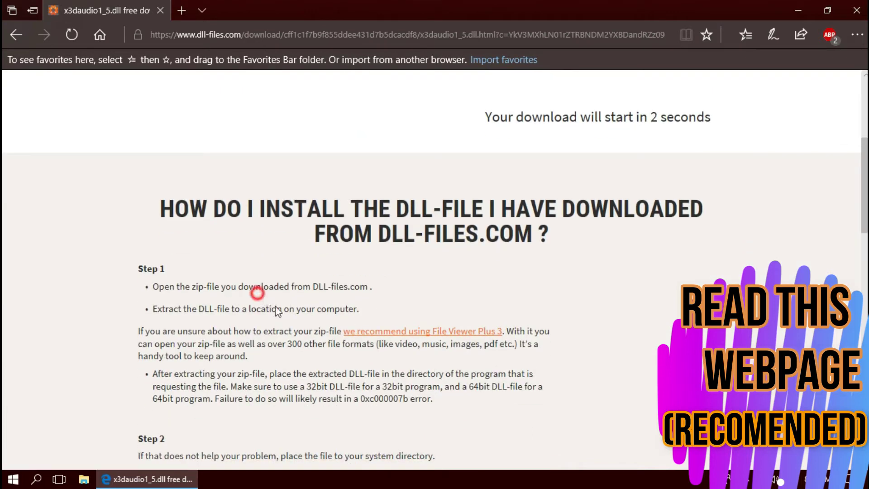
pyautogui.moveTo(277, 312); pyautogui.dragTo(281, 390)
pyautogui.scroll(-5, 282, 389)
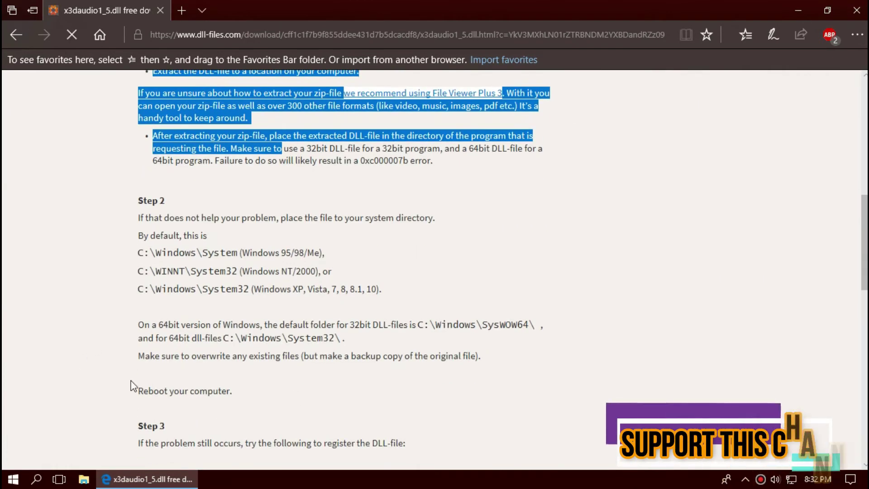
pyautogui.scroll(-3, 510, 376)
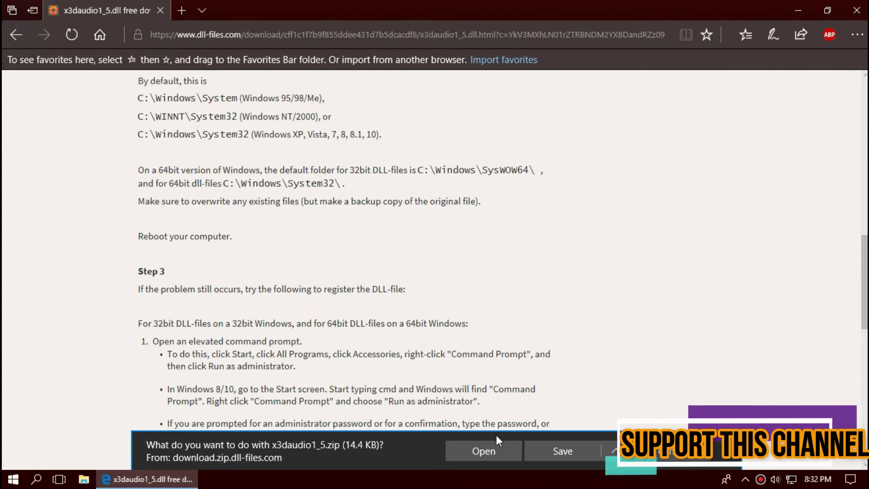
pyautogui.click(483, 450)
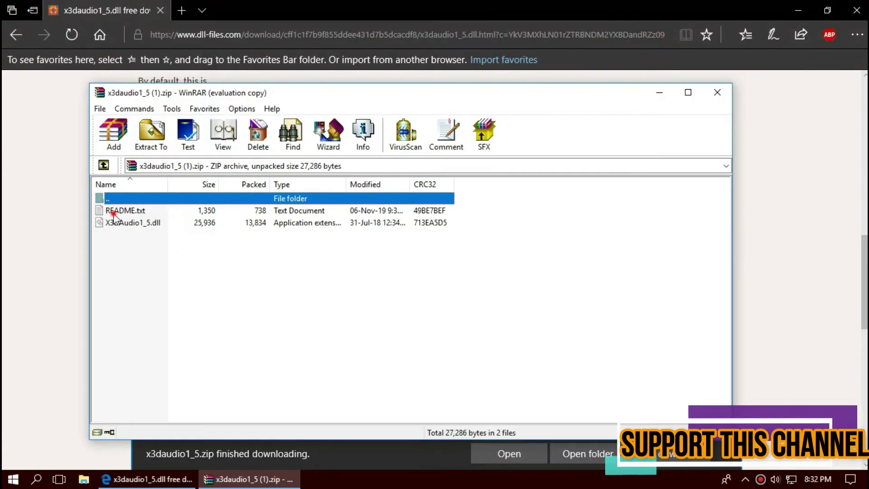
# Step: Select README.txt, then X3DAudio1_5.dll in the WinRAR archive's file list
pyautogui.click(114, 213)
pyautogui.click(126, 224)
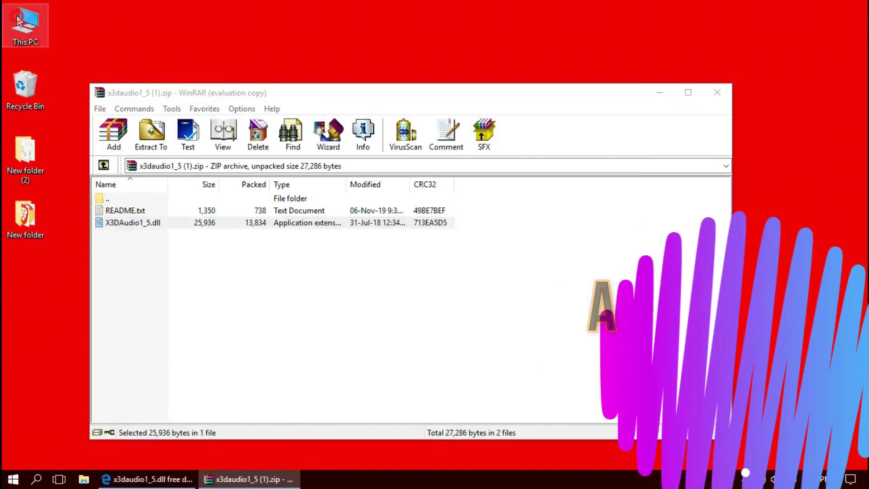
# Step: Go through This PC, New Volume (C:) and Windows into the System32 folder
pyautogui.doubleClick(18, 23)
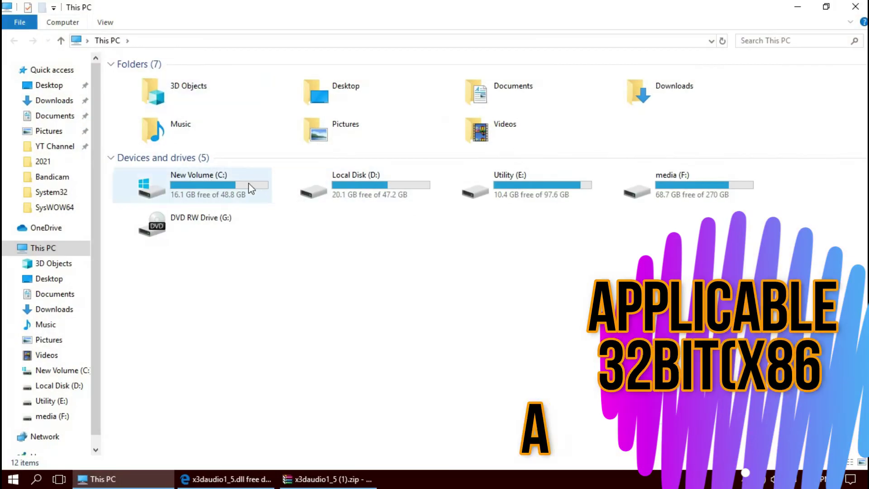
pyautogui.doubleClick(217, 190)
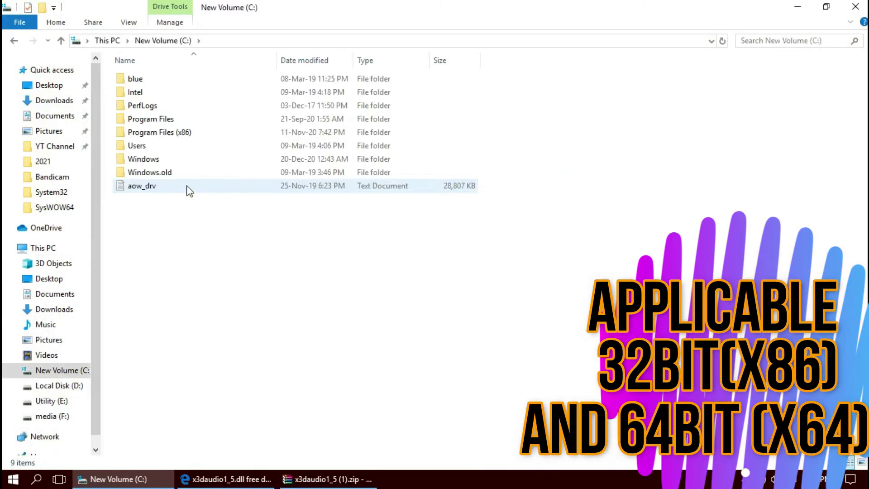
pyautogui.doubleClick(144, 159)
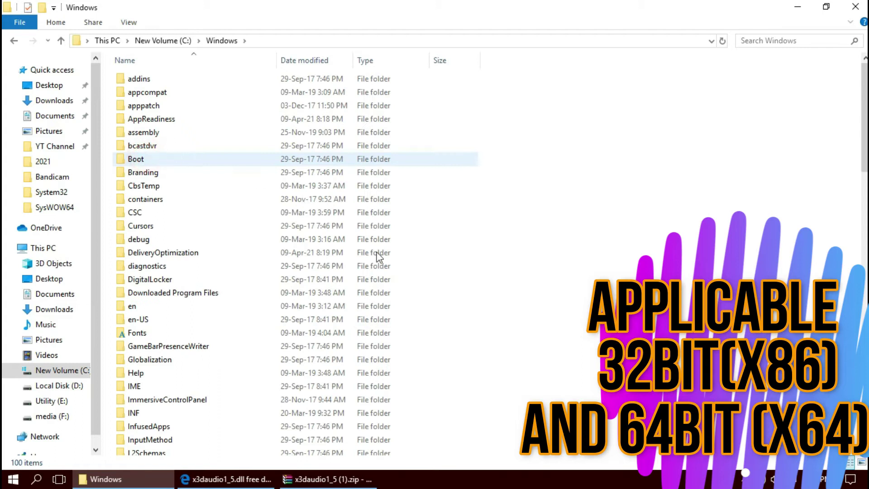
pyautogui.scroll(-12, 585, 360)
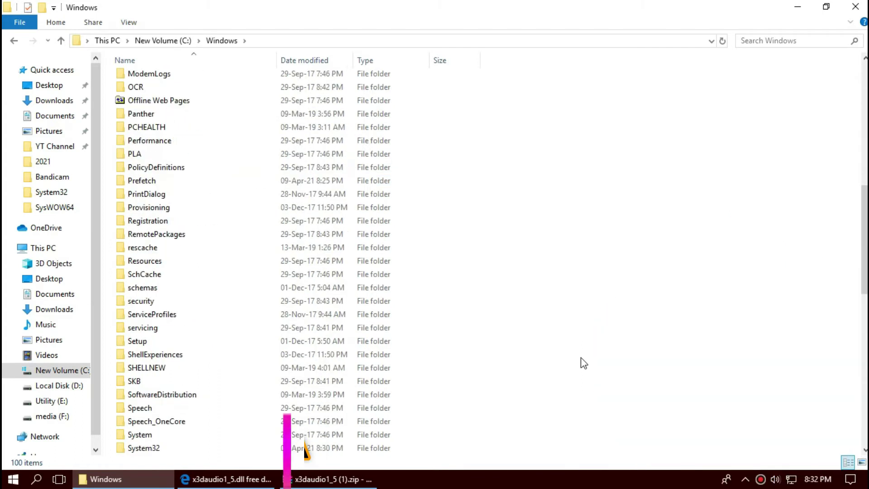
pyautogui.scroll(-2, 581, 361)
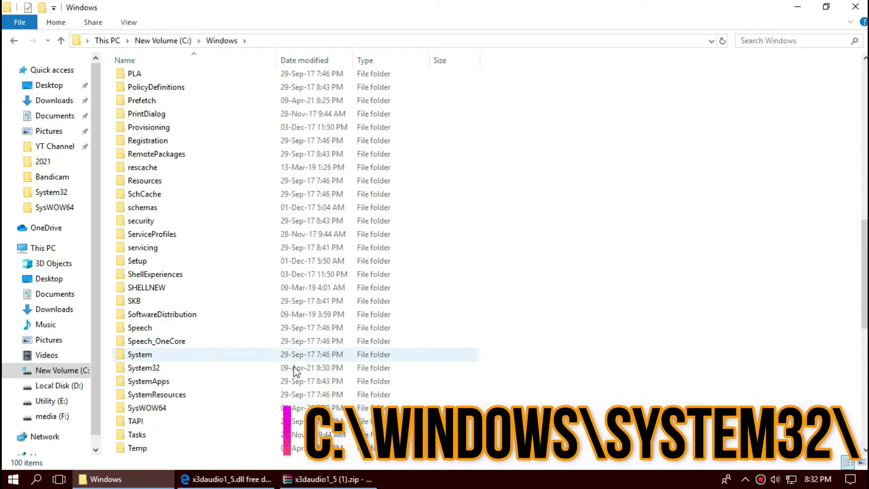
pyautogui.doubleClick(169, 369)
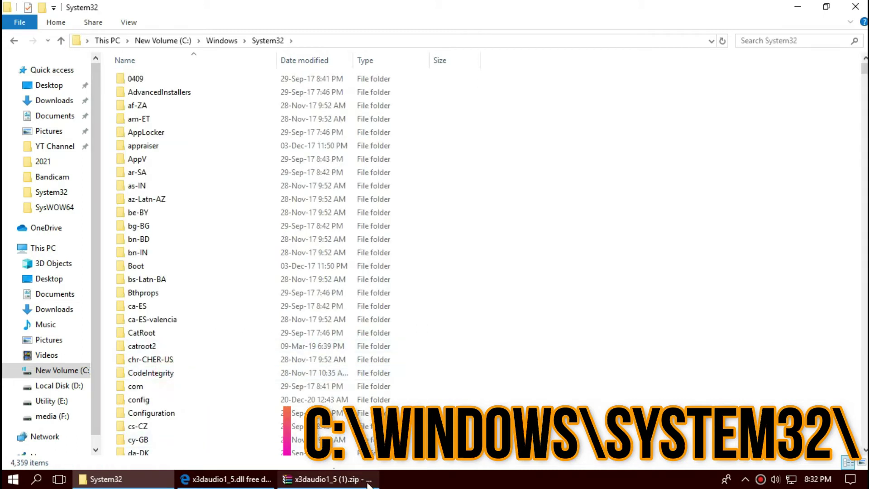
# Step: Drag X3DAudio1_5.dll from WinRAR into System32, replacing the existing copy with administrator permission
pyautogui.click(335, 478)
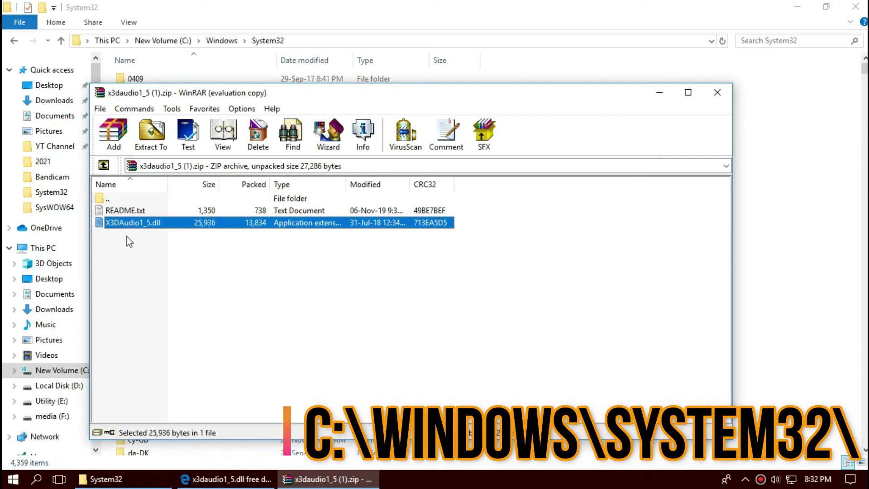
pyautogui.moveTo(506, 222); pyautogui.dragTo(777, 246)
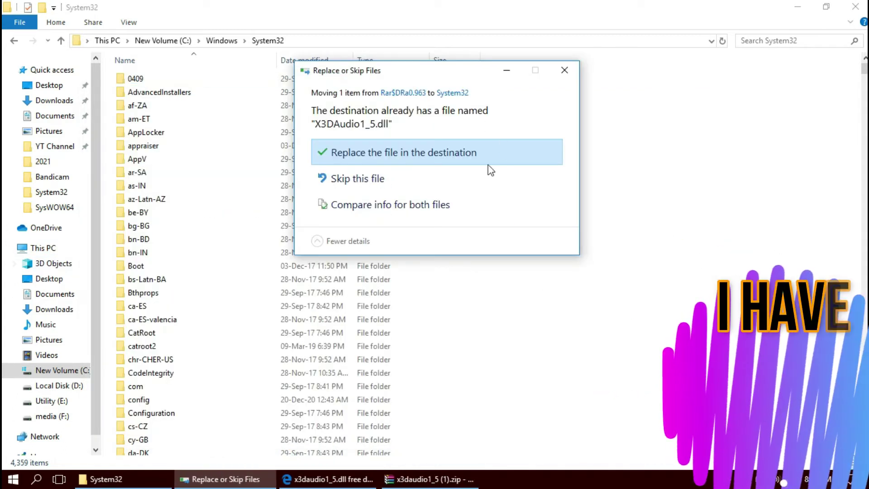
pyautogui.click(424, 152)
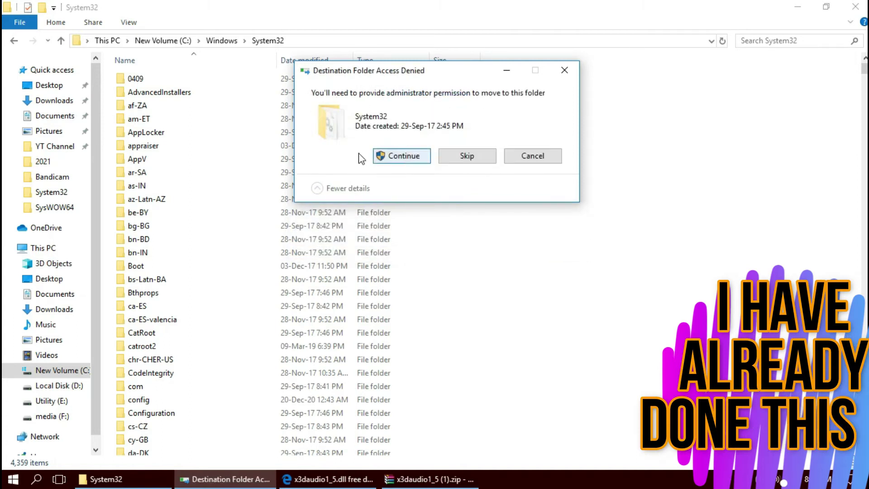
pyautogui.click(393, 156)
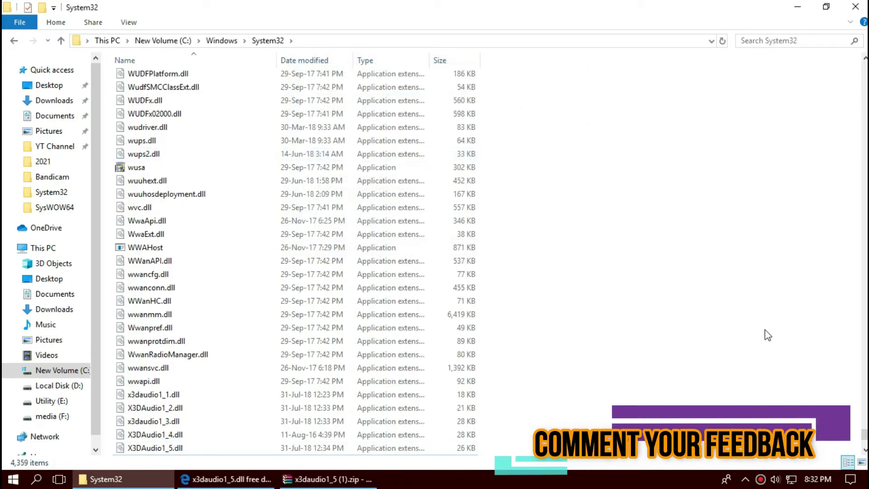
# Step: Search System32 for x3daudio, confirm X3DAudio1_5.dll at 25.3 KB, and close Explorer
pyautogui.click(806, 41)
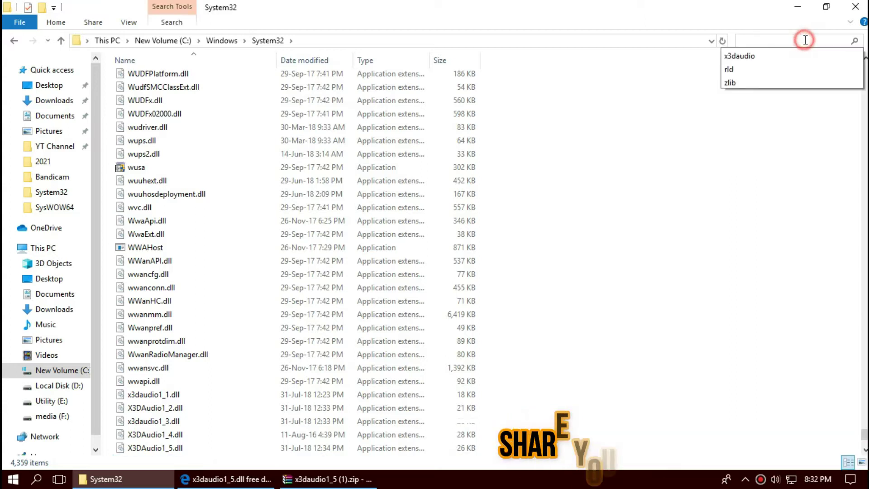
pyautogui.click(762, 56)
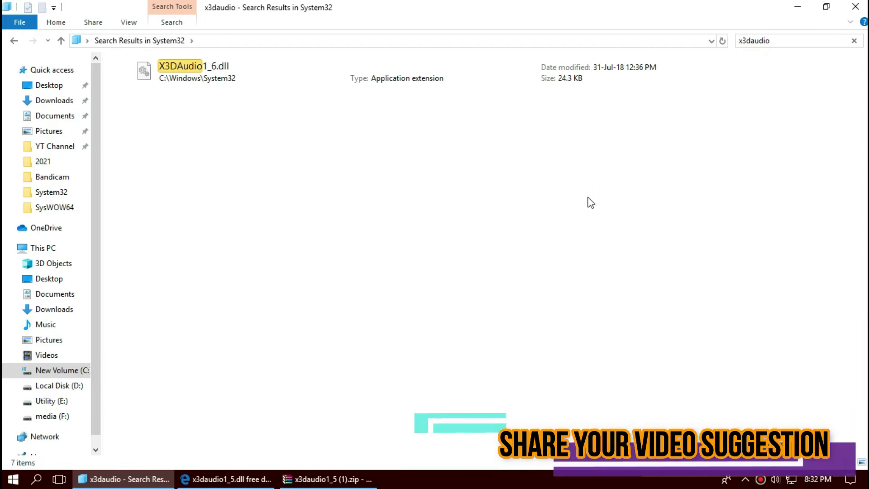
pyautogui.click(211, 110)
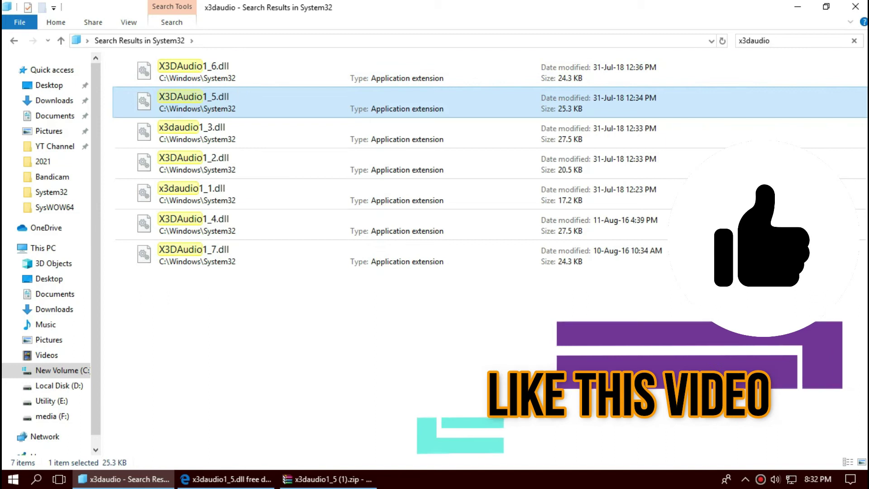
pyautogui.click(857, 8)
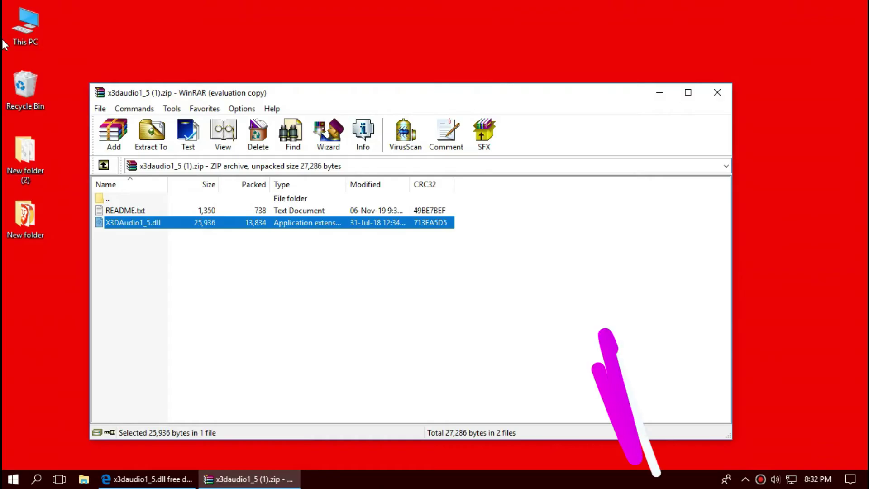
# Step: Go through This PC, the C: drive and Windows into the SysWOW64 folder
pyautogui.doubleClick(25, 26)
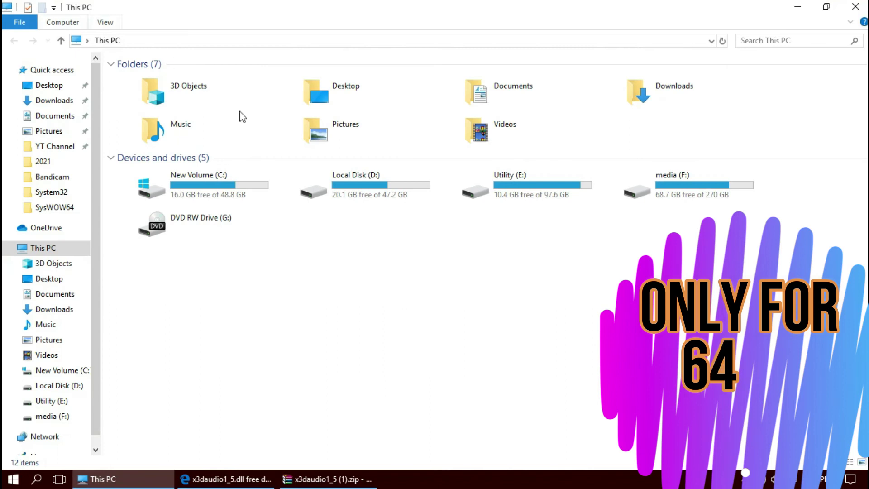
pyautogui.doubleClick(218, 189)
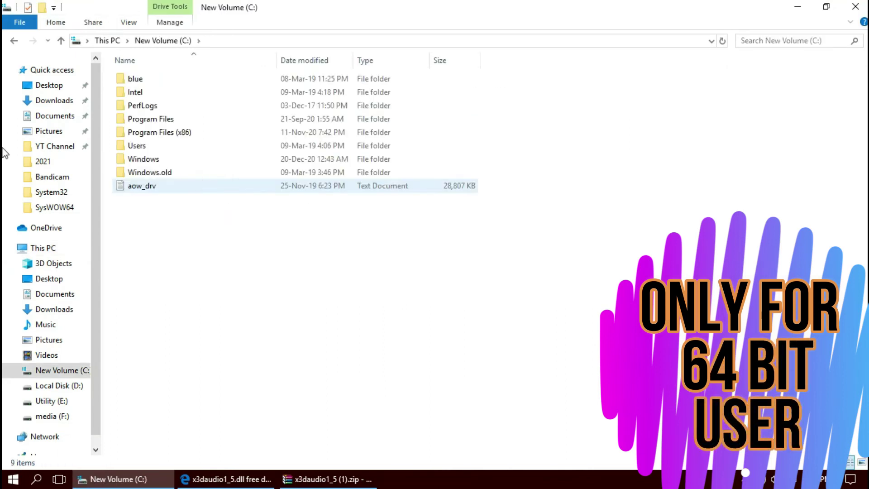
pyautogui.click(167, 158)
pyautogui.doubleClick(167, 158)
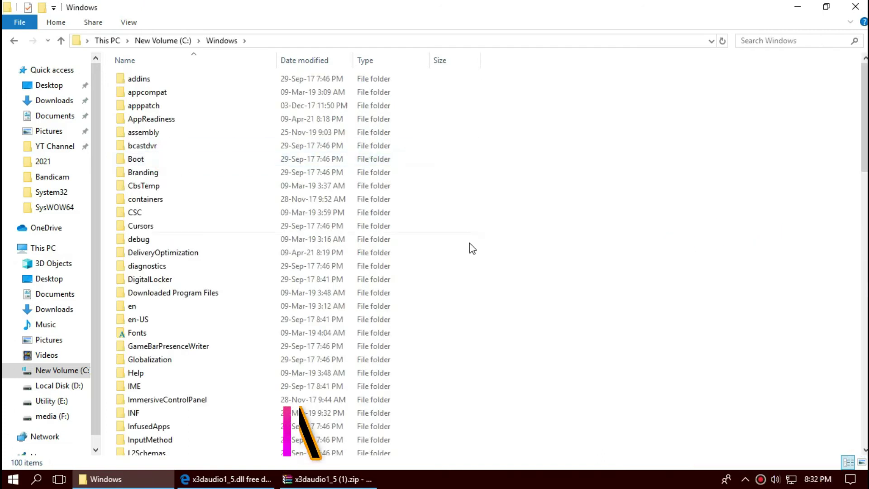
pyautogui.scroll(-8, 453, 294)
pyautogui.scroll(-7, 457, 316)
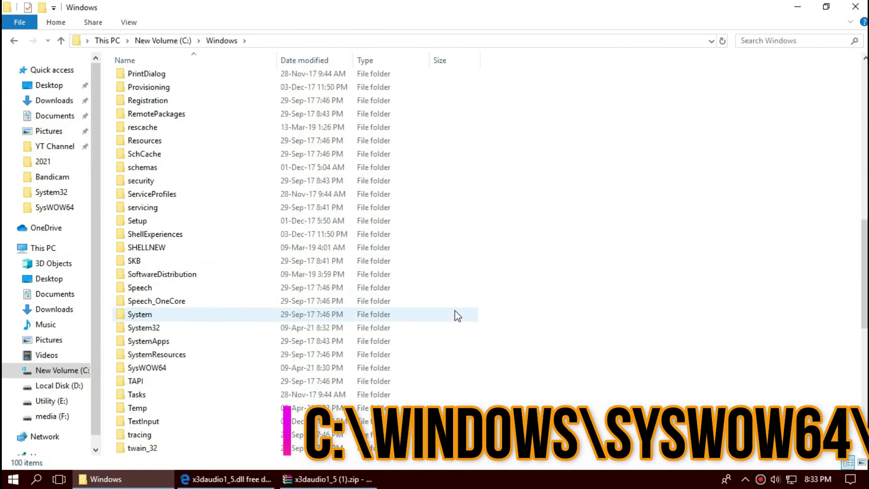
pyautogui.doubleClick(179, 368)
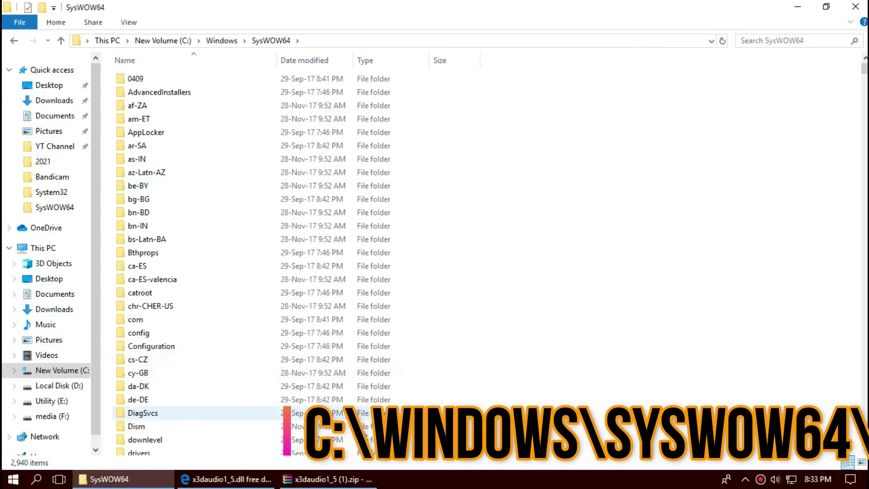
# Step: Drag X3DAudio1_5.dll from WinRAR into SysWOW64, replacing the existing copy with administrator permission
pyautogui.click(327, 481)
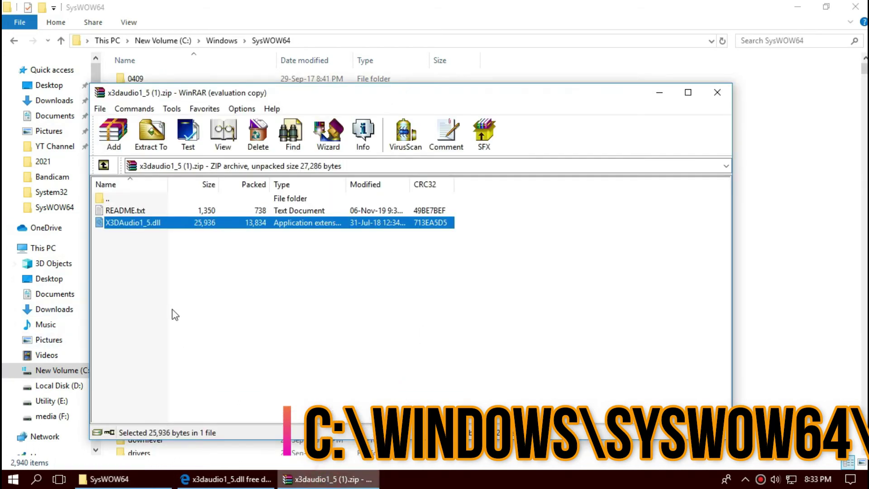
pyautogui.moveTo(135, 223); pyautogui.dragTo(778, 233)
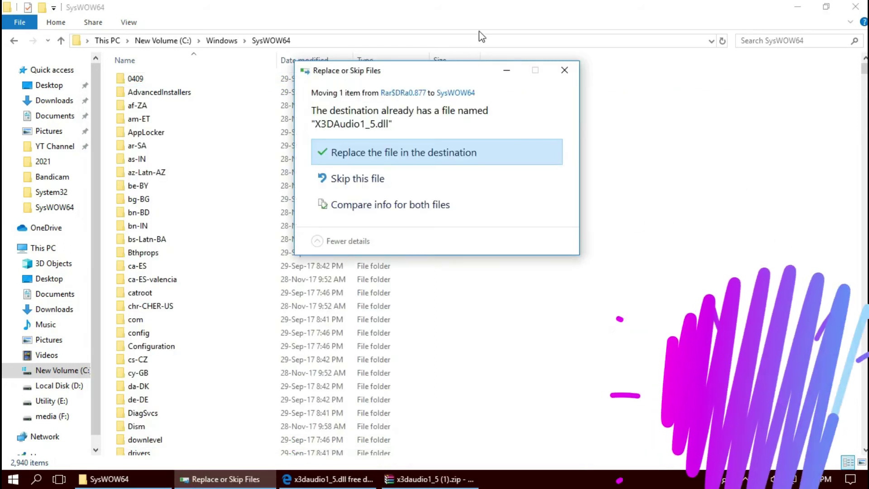
pyautogui.click(395, 156)
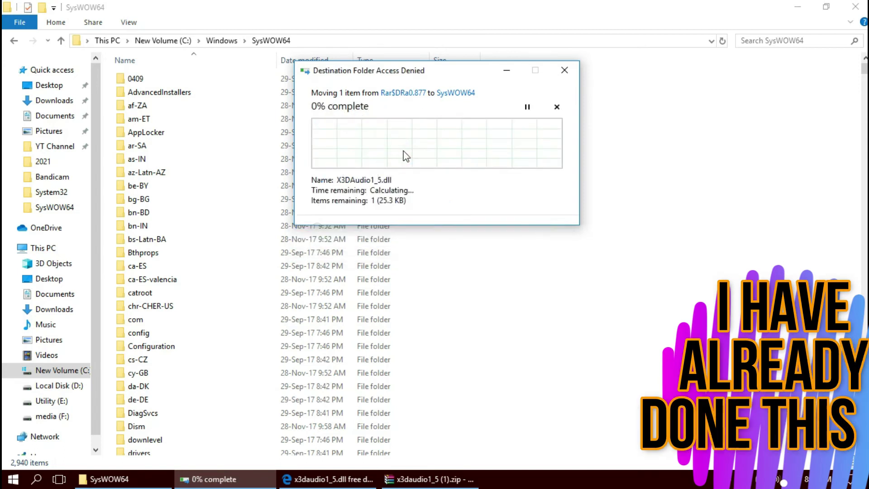
pyautogui.click(402, 156)
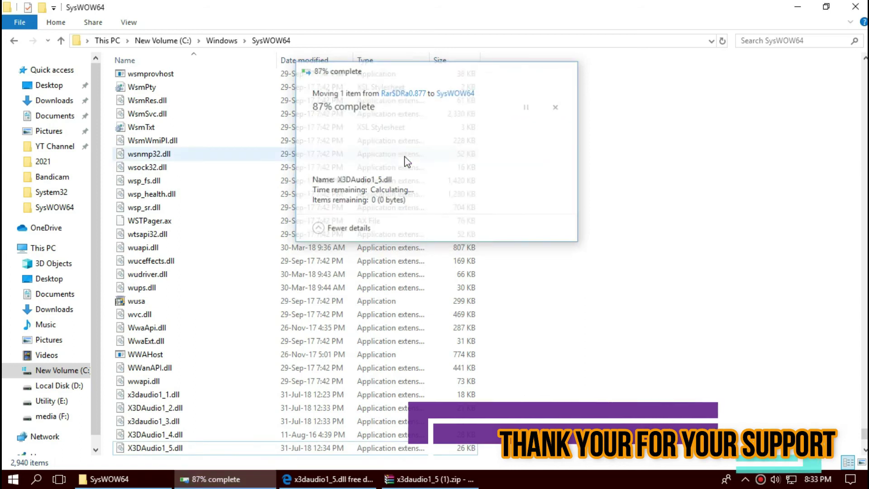
# Step: Search SysWOW64 for x3daudio, confirm X3DAudio1_5.dll at 25.3 KB, and close Explorer
pyautogui.click(772, 40)
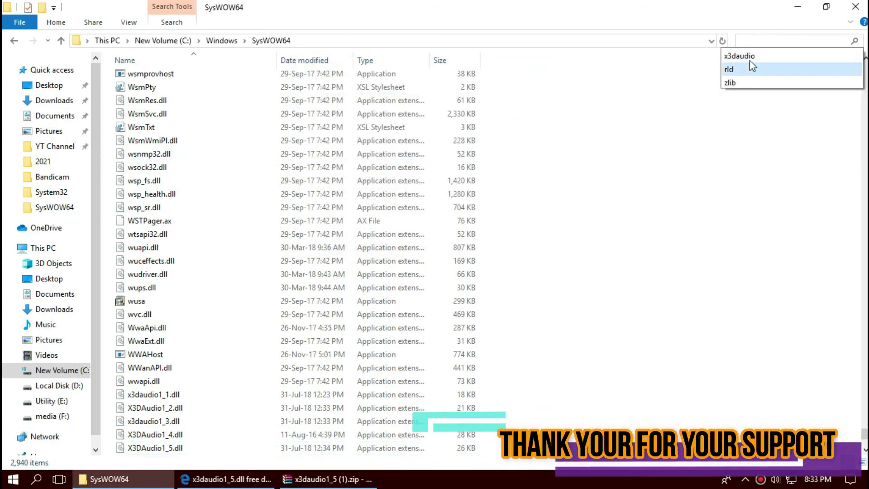
pyautogui.click(736, 56)
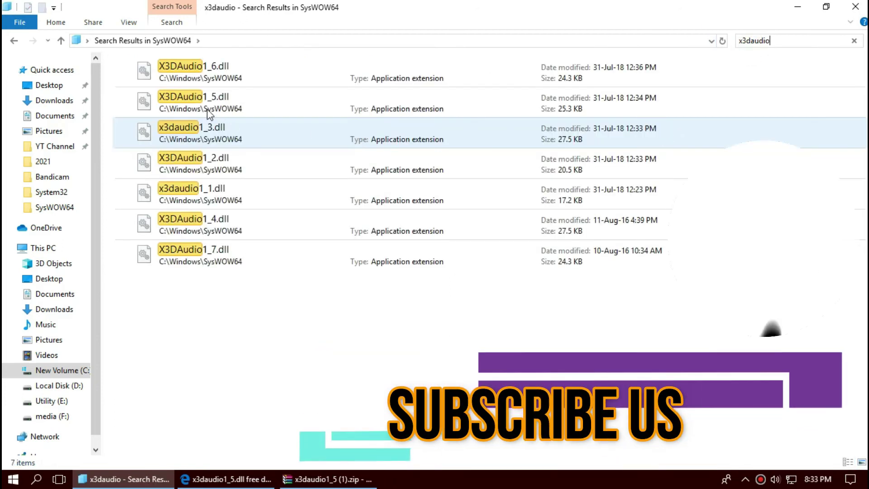
pyautogui.click(234, 105)
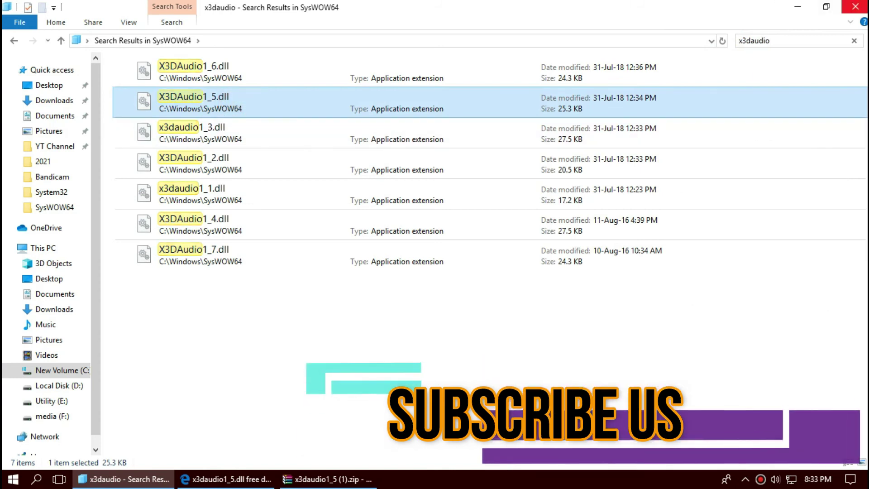
pyautogui.click(855, 6)
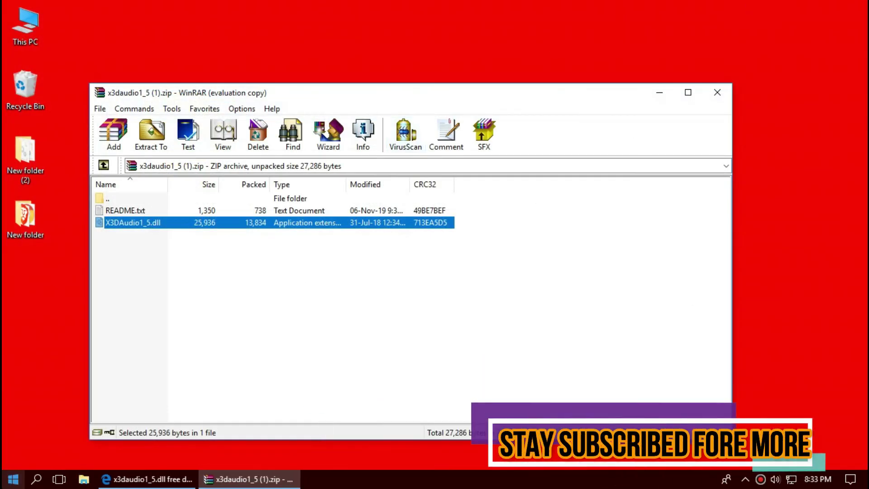
# Step: From the Start menu, bring up the Power options listing Sleep, Shut down and Restart
pyautogui.click(18, 471)
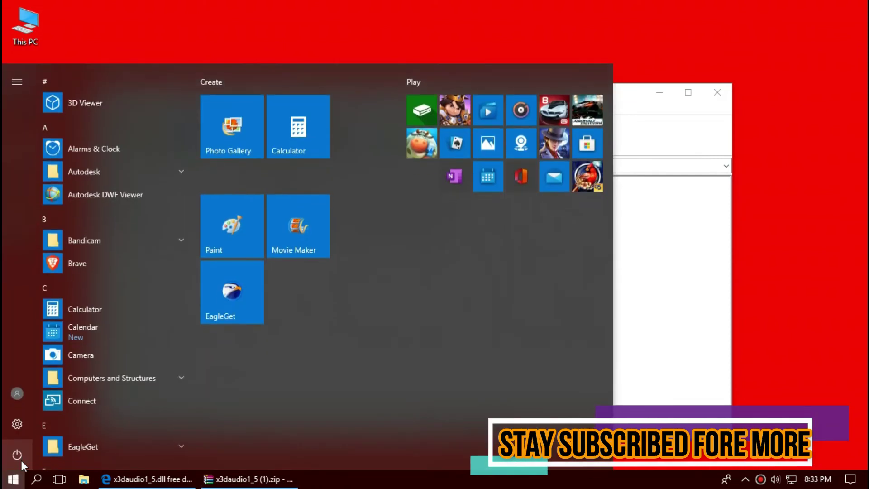
pyautogui.click(20, 460)
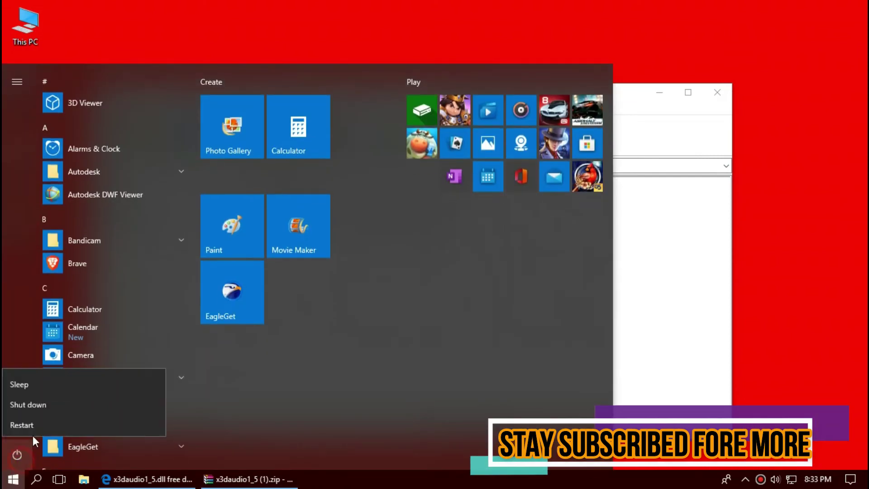